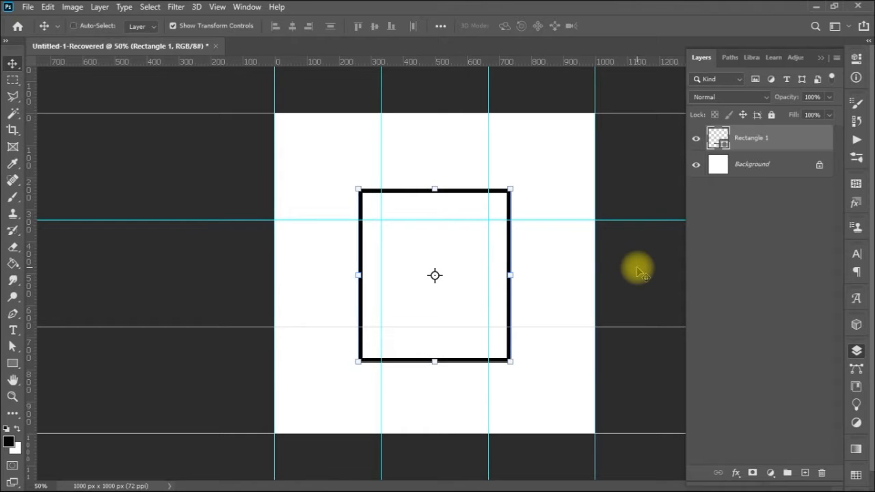
Try rotating the rectangle by 10 degrees with Free Transform, and reset the rotation to 0
{"action": "key", "text": "ctrl+t"}
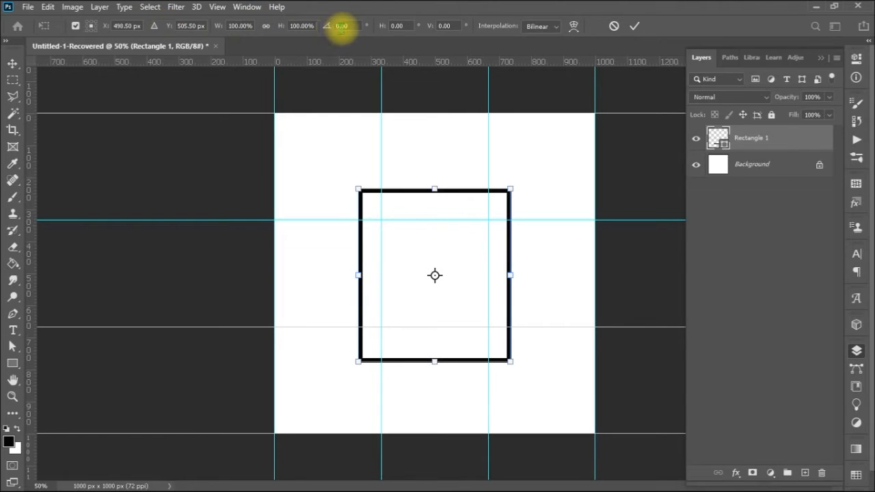
{"action": "left_click", "coordinate": [341, 26]}
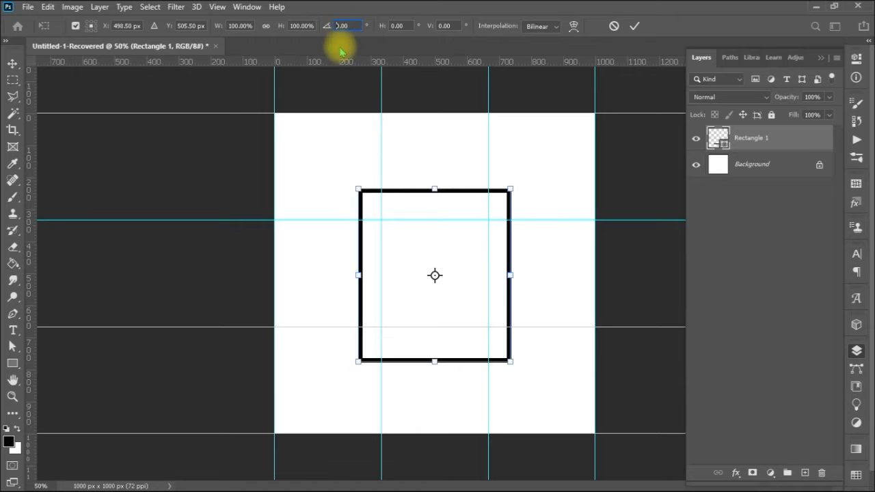
{"action": "type", "text": "15"}
{"action": "key", "text": "Return"}
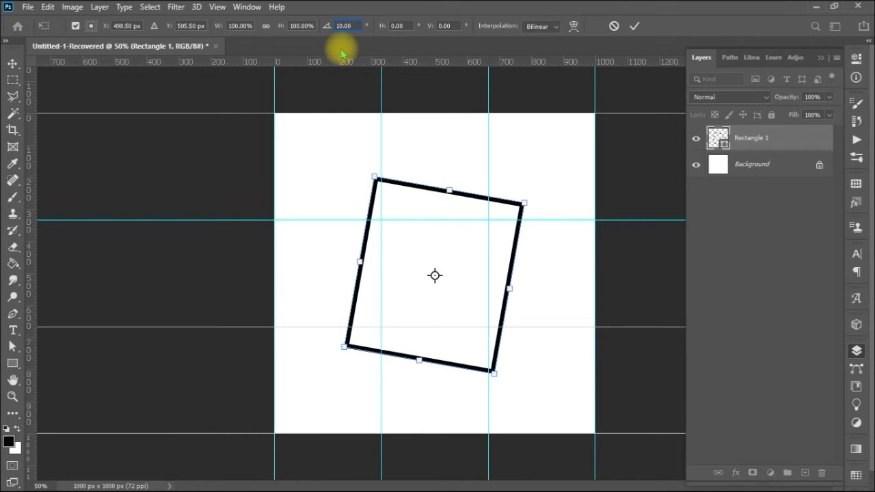
{"action": "type", "text": "0"}
{"action": "key", "text": "Return"}
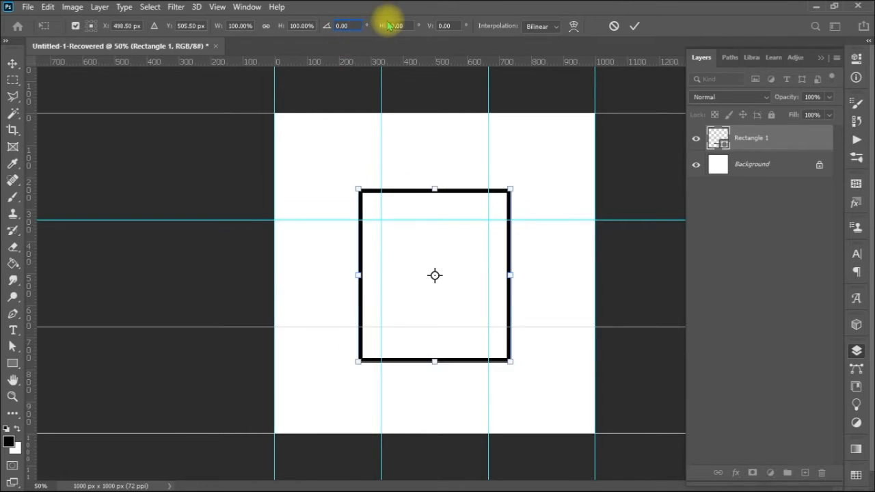
Try a horizontal skew of 10 degrees on the rectangle, reset it to 0, and commit the transform from Warp mode
{"action": "type", "text": "10"}
{"action": "key", "text": "Return"}
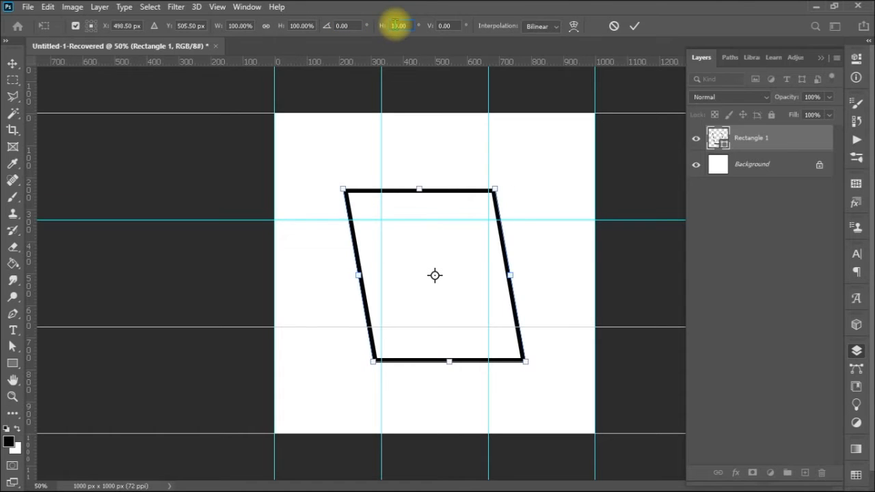
{"action": "type", "text": "0"}
{"action": "key", "text": "Return"}
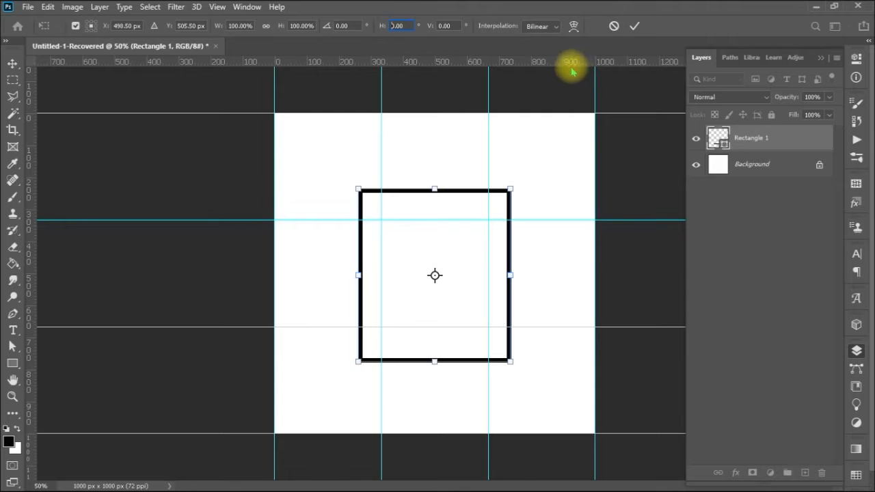
{"action": "left_click", "coordinate": [574, 28]}
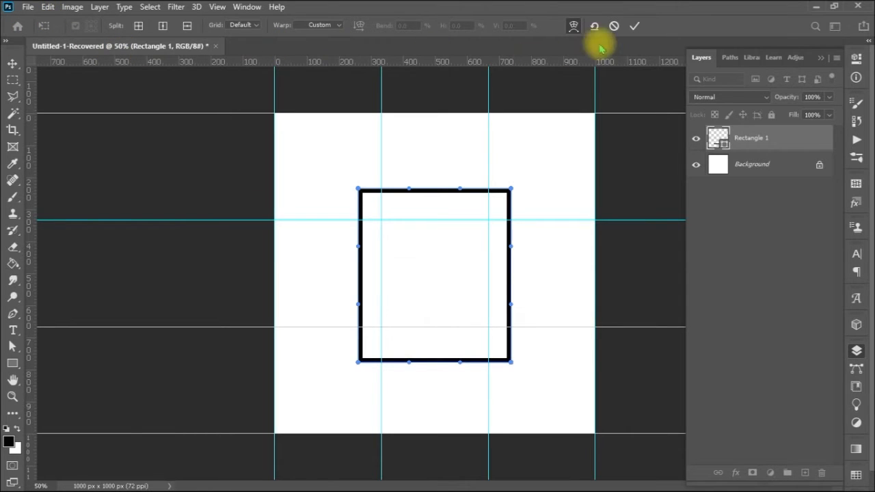
{"action": "left_click", "coordinate": [635, 27]}
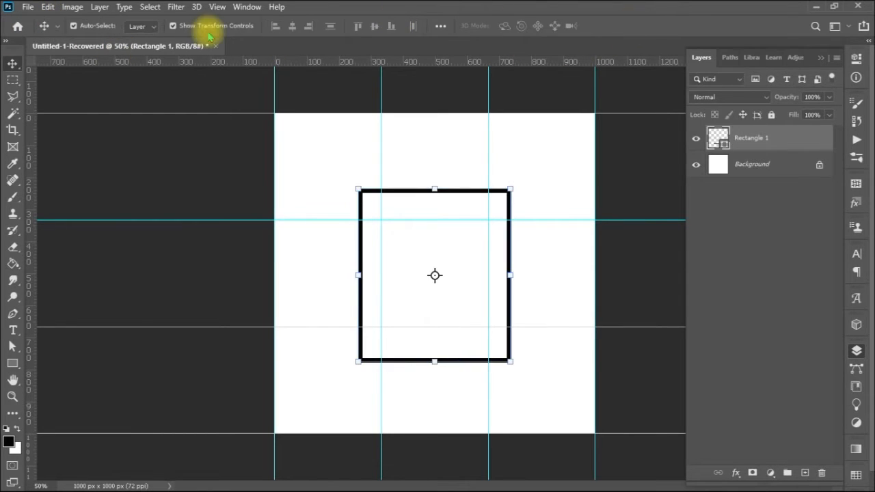
Start a Warp transform on the rectangle, bend the upper part of its left edge outward and shift its lower-left corner slightly outward
{"action": "left_click", "coordinate": [47, 7]}
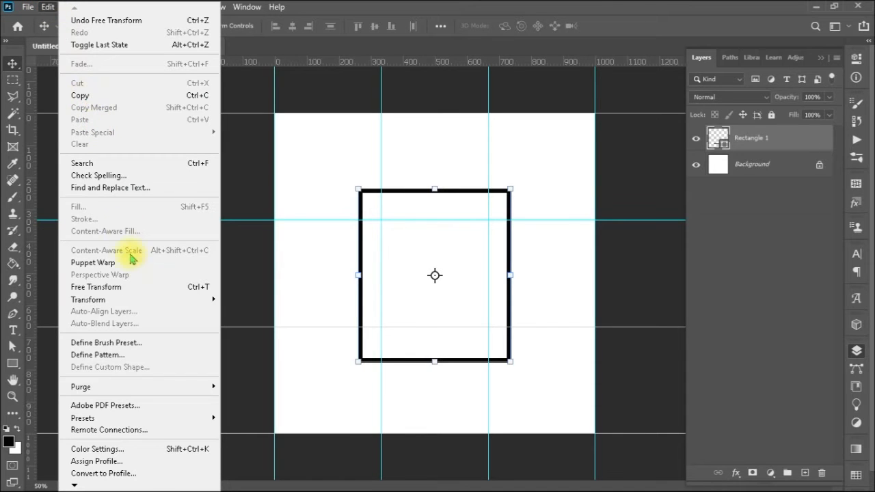
{"action": "mouse_move", "coordinate": [156, 301]}
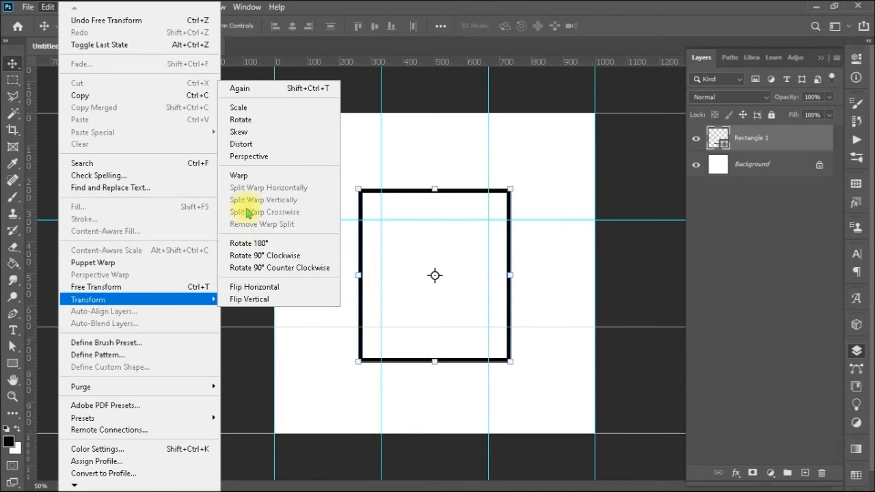
{"action": "left_click", "coordinate": [247, 179]}
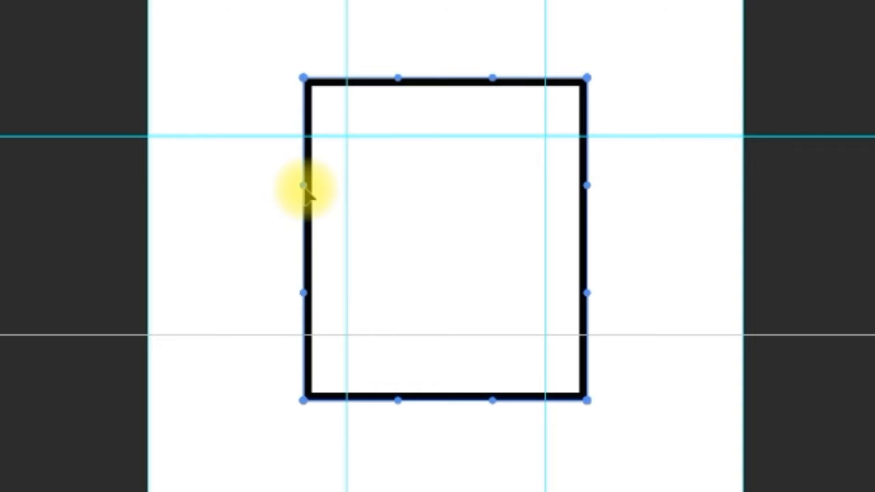
{"action": "left_click_drag", "start_coordinate": [306, 191], "coordinate": [251, 175]}
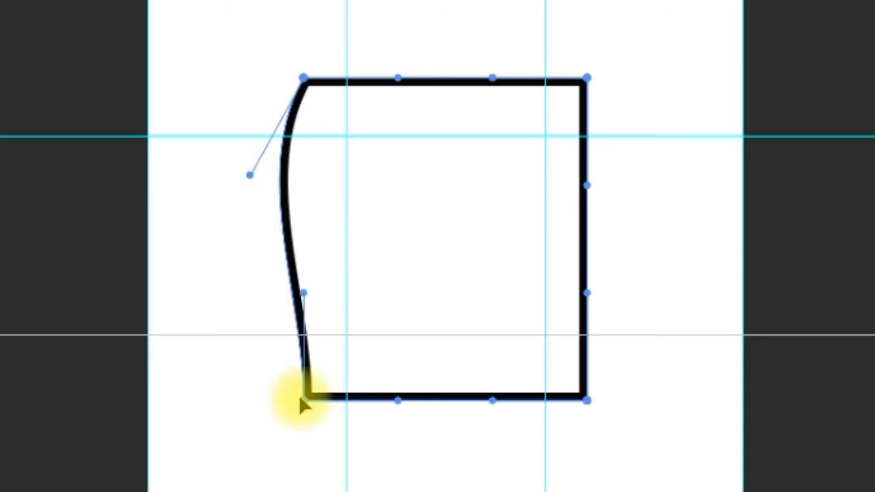
{"action": "left_click_drag", "start_coordinate": [301, 396], "coordinate": [268, 394]}
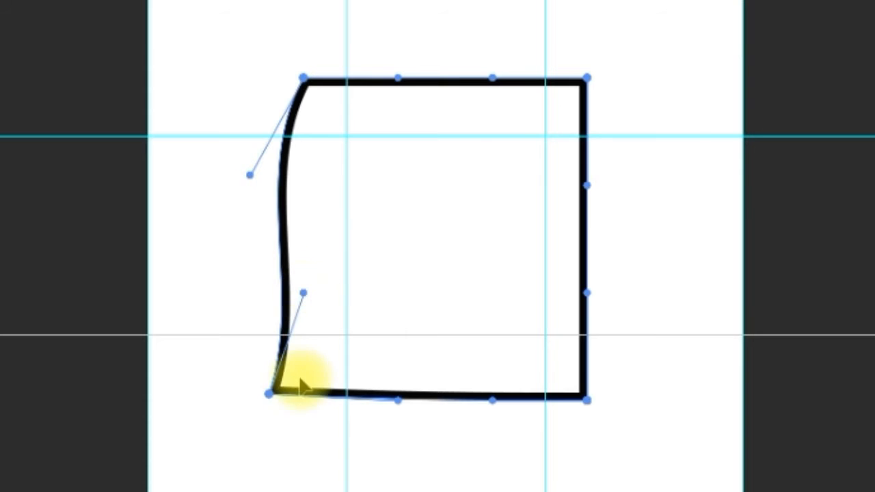
{"action": "left_click_drag", "start_coordinate": [268, 393], "coordinate": [297, 397]}
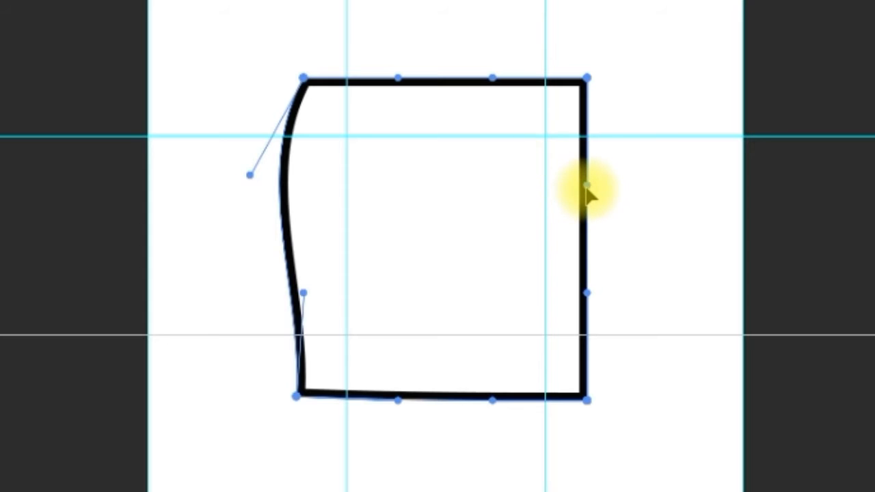
Warp the upper part of the right edge inward and the lower parts of both side edges to the right, forming S-curves
{"action": "left_click_drag", "start_coordinate": [587, 186], "coordinate": [536, 187]}
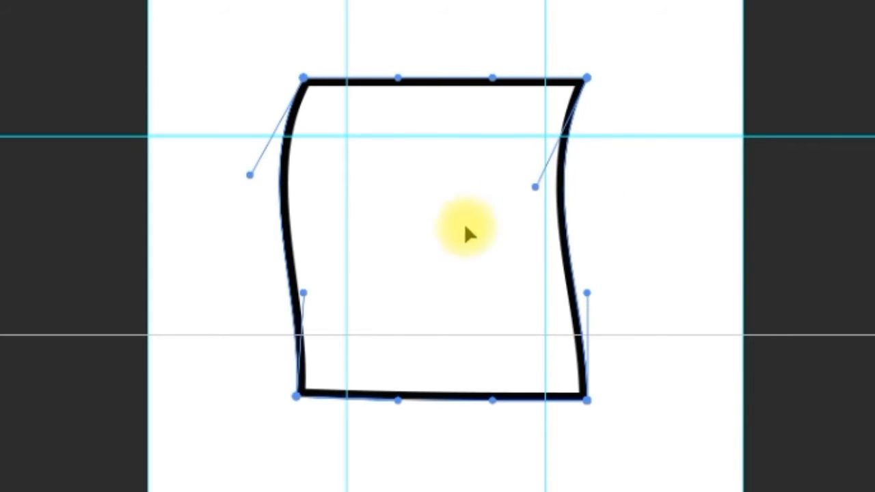
{"action": "left_click_drag", "start_coordinate": [303, 292], "coordinate": [356, 291]}
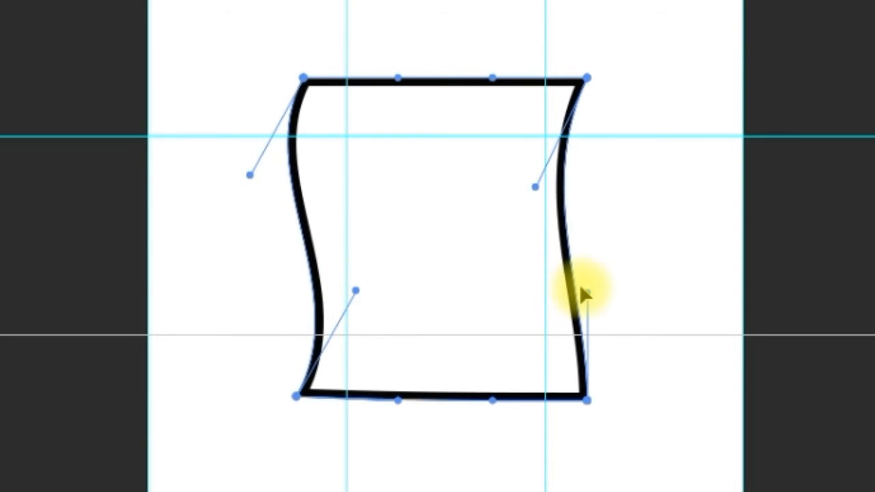
{"action": "left_click_drag", "start_coordinate": [587, 293], "coordinate": [627, 296]}
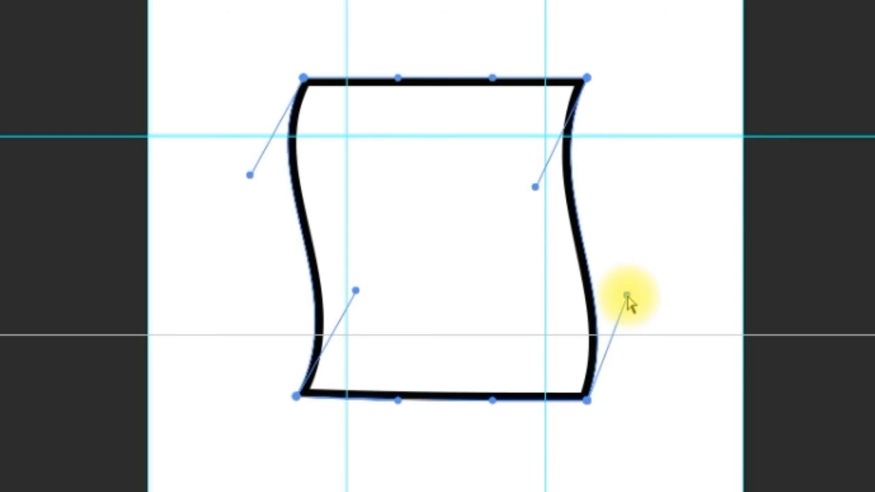
Undo all the warp edits made to the rectangle's corner and side edges
{"action": "key", "text": "ctrl+z"}
{"action": "key", "text": "ctrl+z"}
{"action": "key", "text": "ctrl+z"}
{"action": "key", "text": "ctrl+z"}
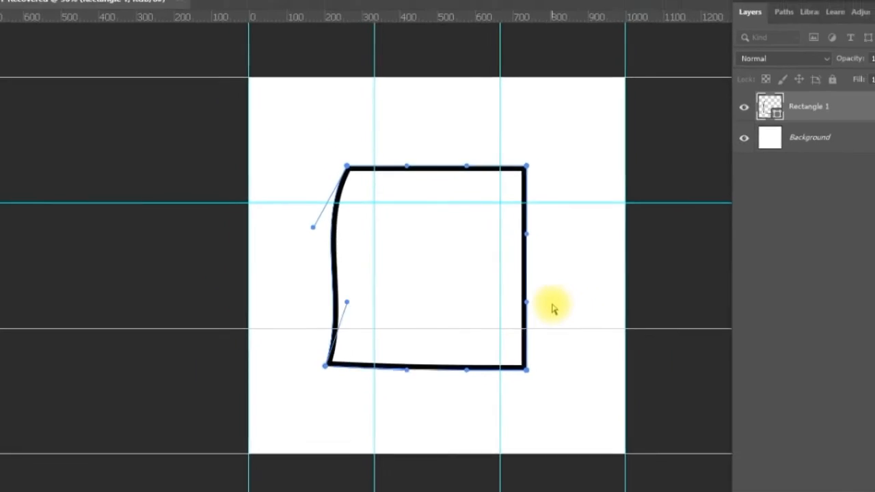
{"action": "key", "text": "ctrl+z"}
{"action": "key", "text": "ctrl+z"}
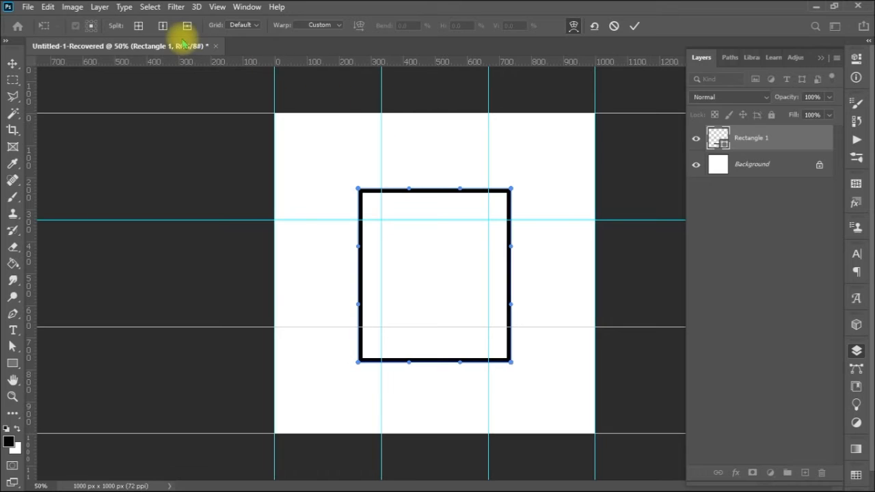
Split the warp crosswise near the rectangle's centre and bend its left and right edges into S-curves around the new side anchors
{"action": "left_click", "coordinate": [138, 26]}
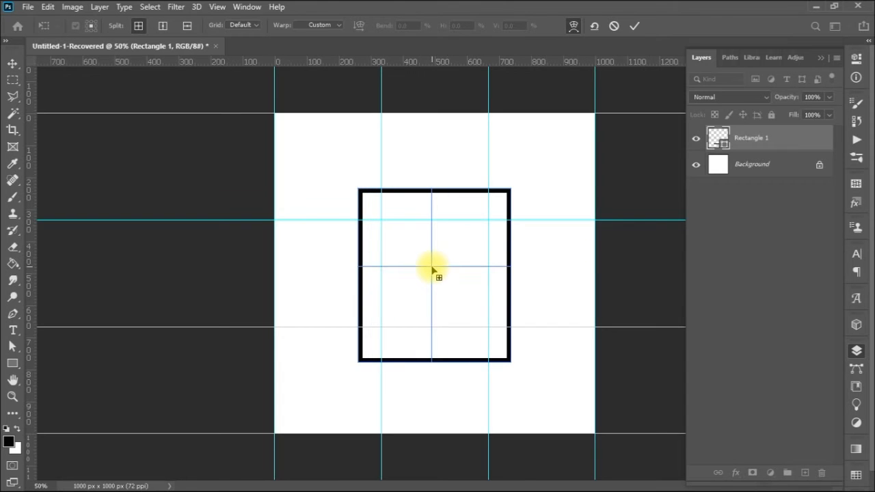
{"action": "left_click", "coordinate": [432, 267]}
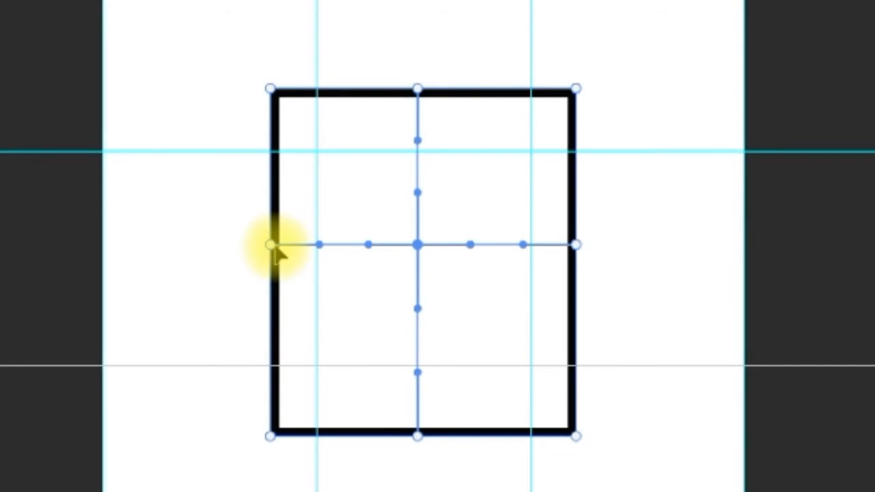
{"action": "mouse_move", "coordinate": [272, 246]}
{"action": "left_mouse_down"}
{"action": "mouse_move", "coordinate": [302, 245]}
{"action": "mouse_move", "coordinate": [285, 251]}
{"action": "left_mouse_up"}
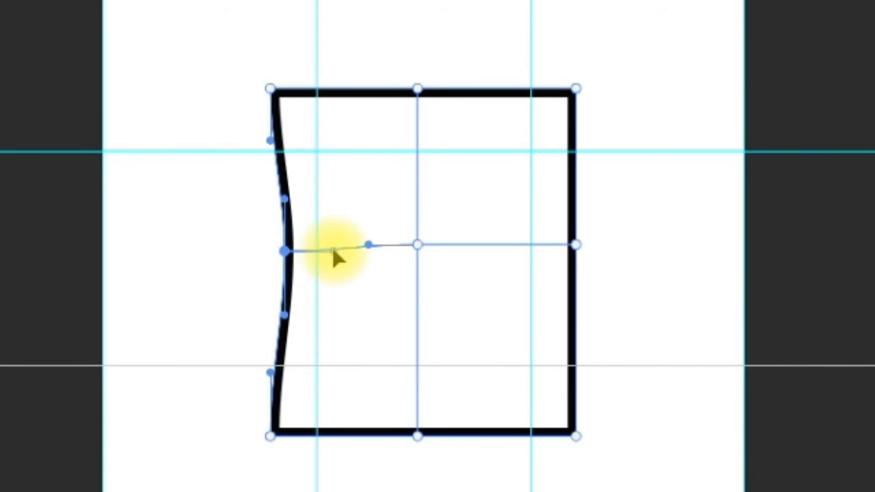
{"action": "left_click_drag", "start_coordinate": [333, 262], "coordinate": [309, 294]}
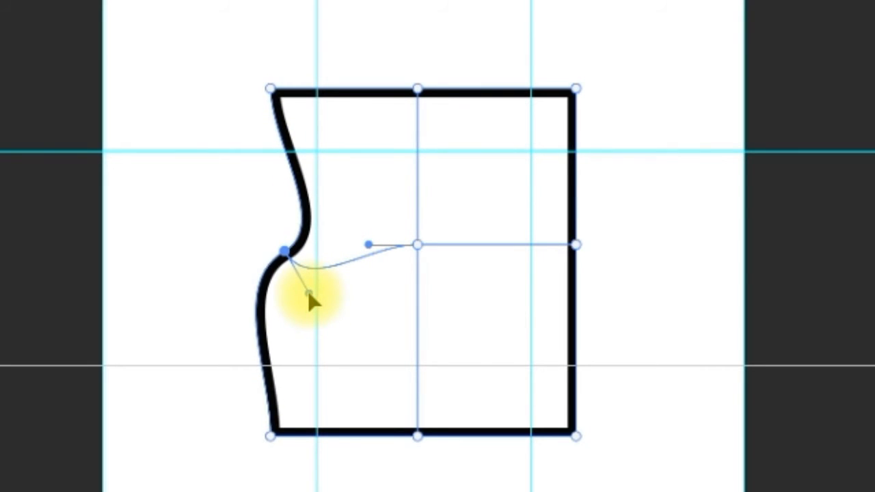
{"action": "left_click_drag", "start_coordinate": [309, 300], "coordinate": [329, 285]}
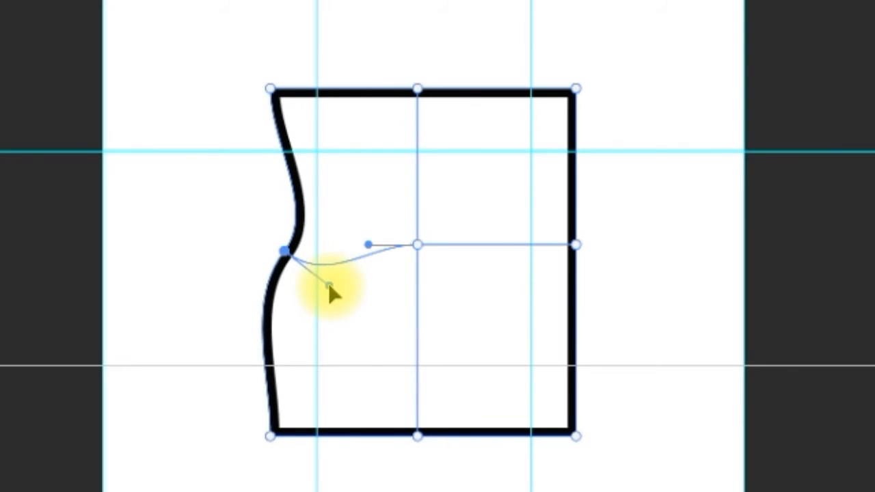
{"action": "left_click", "coordinate": [574, 245]}
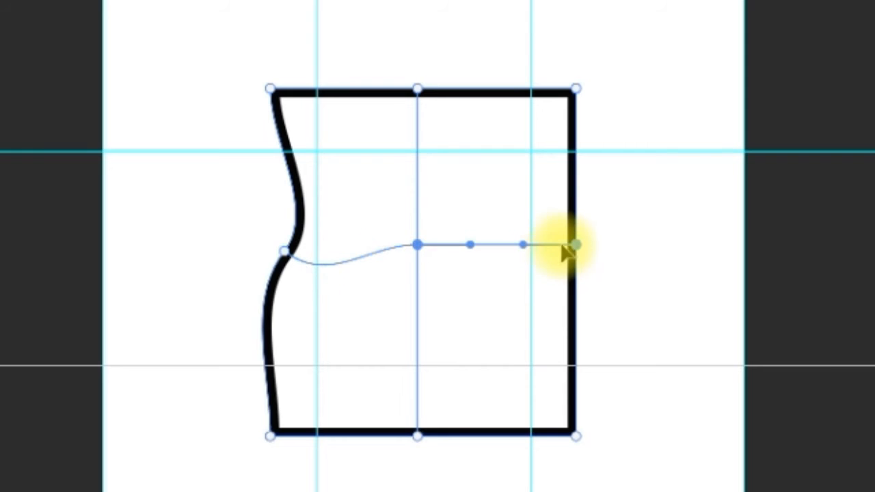
{"action": "left_click_drag", "start_coordinate": [523, 247], "coordinate": [544, 293]}
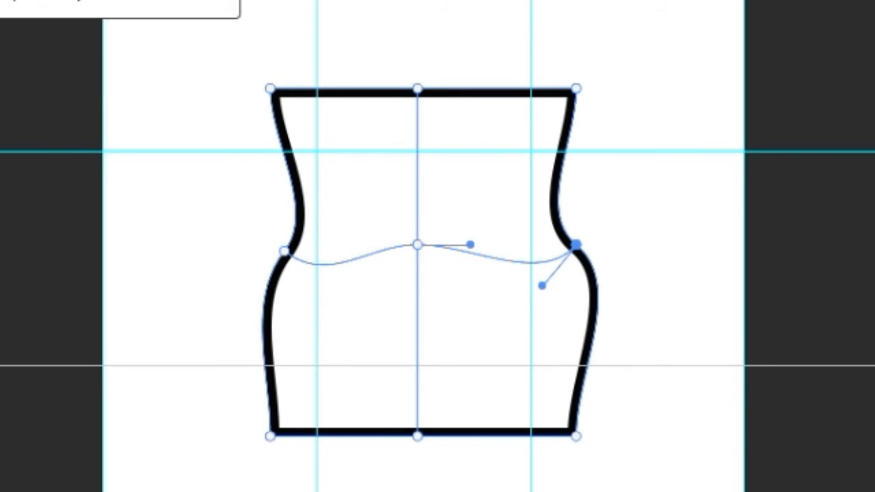
Add a vertical warp split to the right of centre and bend the top edge into a wave around its upper anchor
{"action": "left_click", "coordinate": [120, 0]}
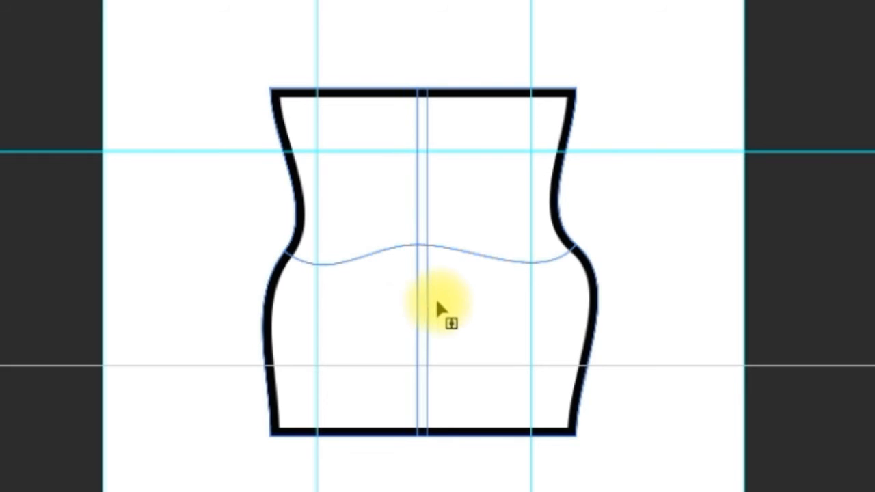
{"action": "left_click", "coordinate": [474, 313]}
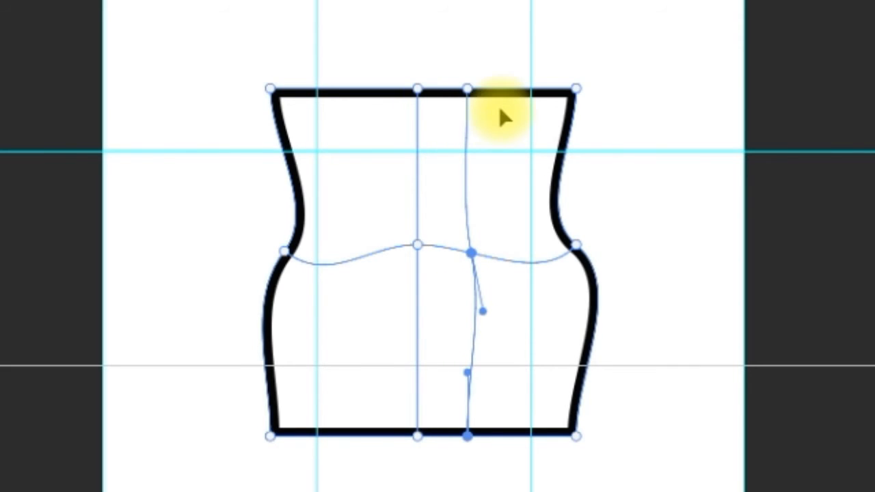
{"action": "left_click", "coordinate": [469, 91]}
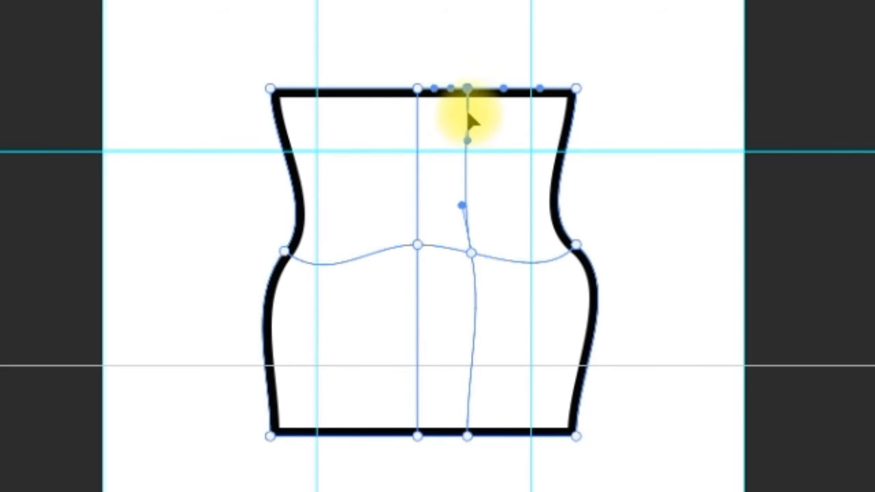
{"action": "left_click_drag", "start_coordinate": [468, 140], "coordinate": [501, 117]}
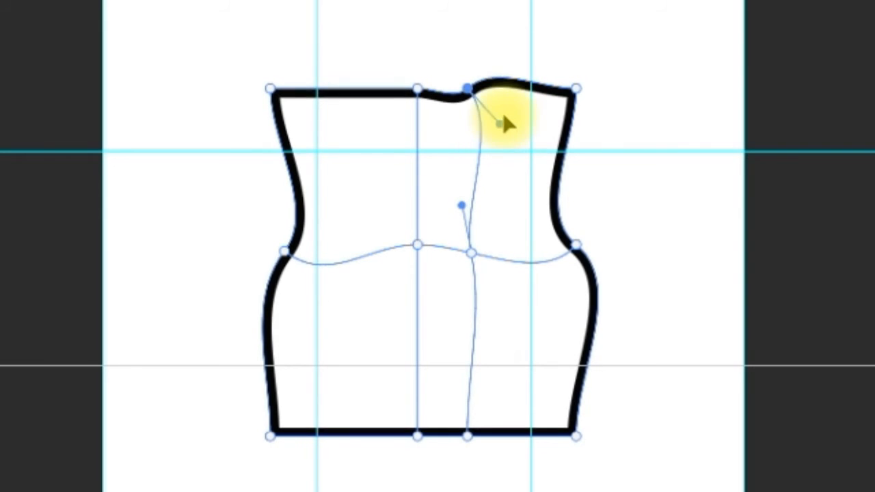
Pull the left section of the top edge down into a deep curve, and cancel the whole warp
{"action": "left_click", "coordinate": [342, 94]}
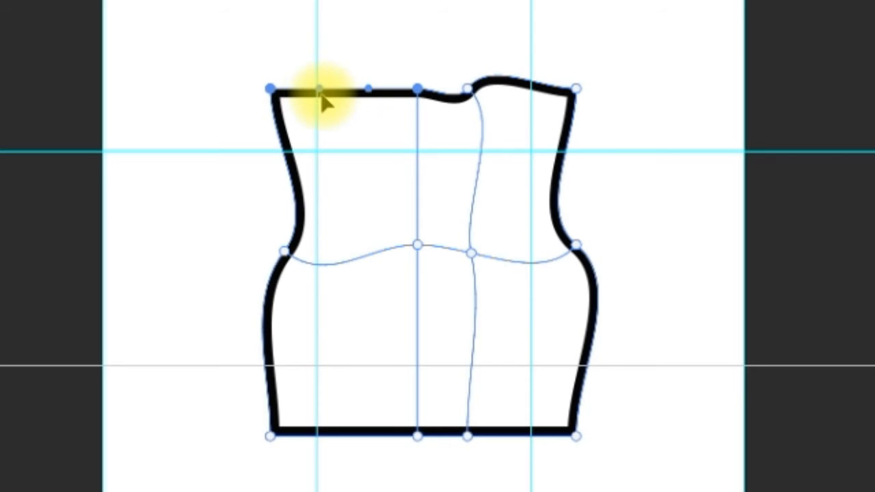
{"action": "left_click_drag", "start_coordinate": [370, 94], "coordinate": [340, 253]}
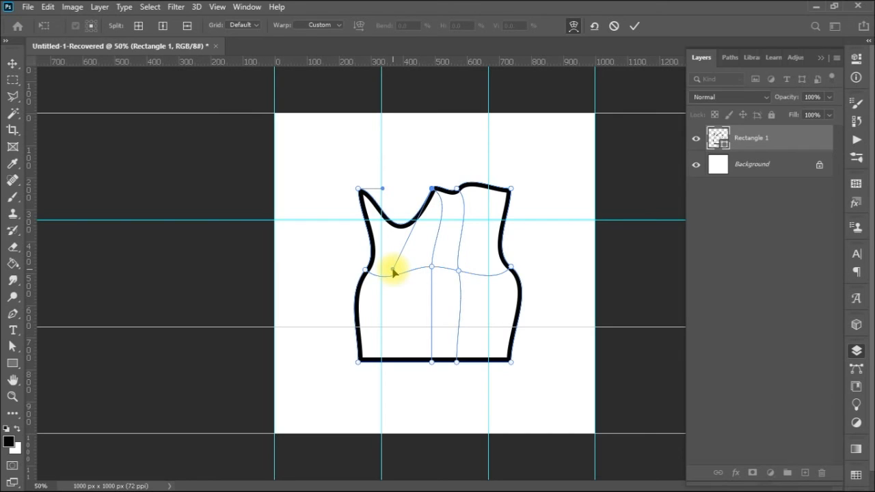
{"action": "left_click", "coordinate": [615, 27]}
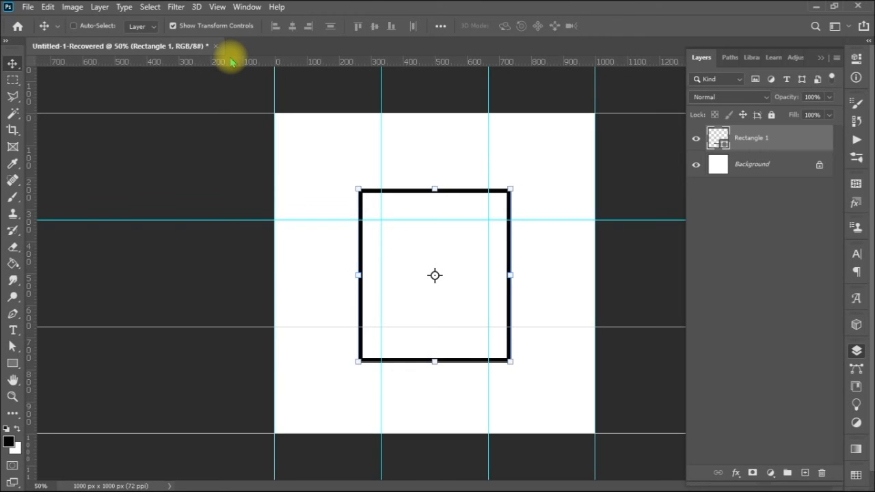
Start a free transform of the rectangle in Warp mode and apply a 5 x 5 warp grid
{"action": "key", "text": "ctrl+t"}
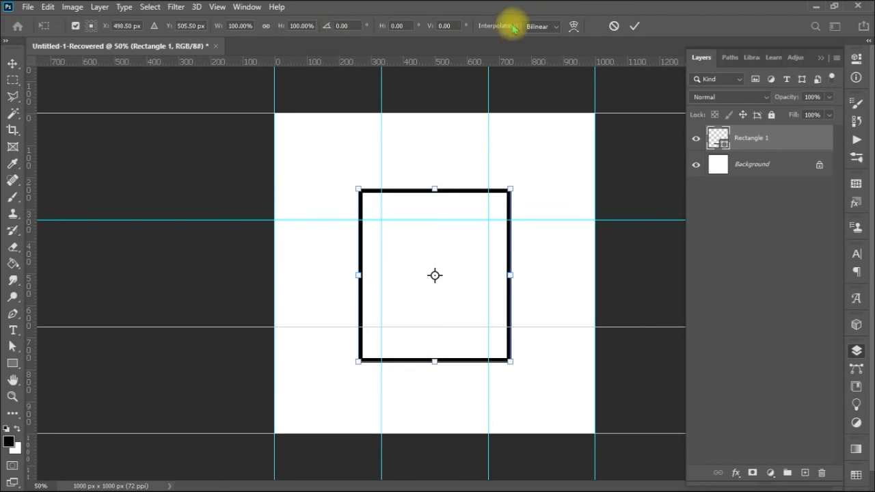
{"action": "left_click", "coordinate": [574, 26]}
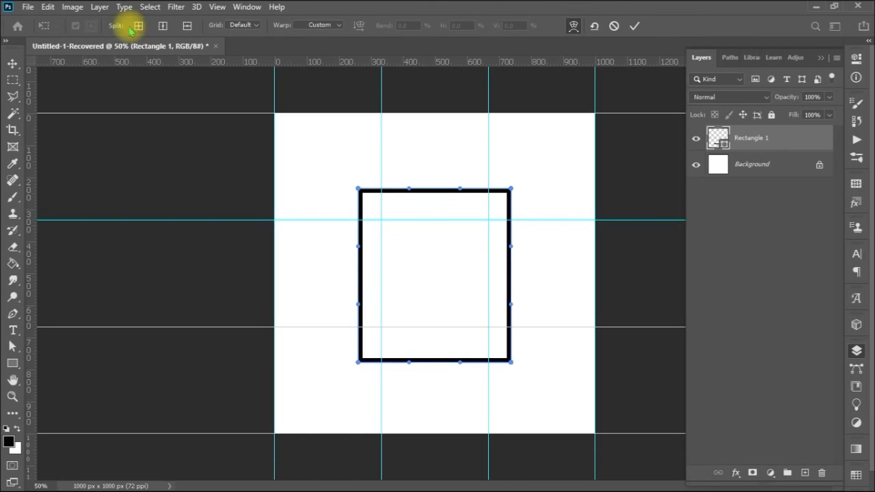
{"action": "left_click", "coordinate": [257, 30]}
{"action": "left_click", "coordinate": [246, 90]}
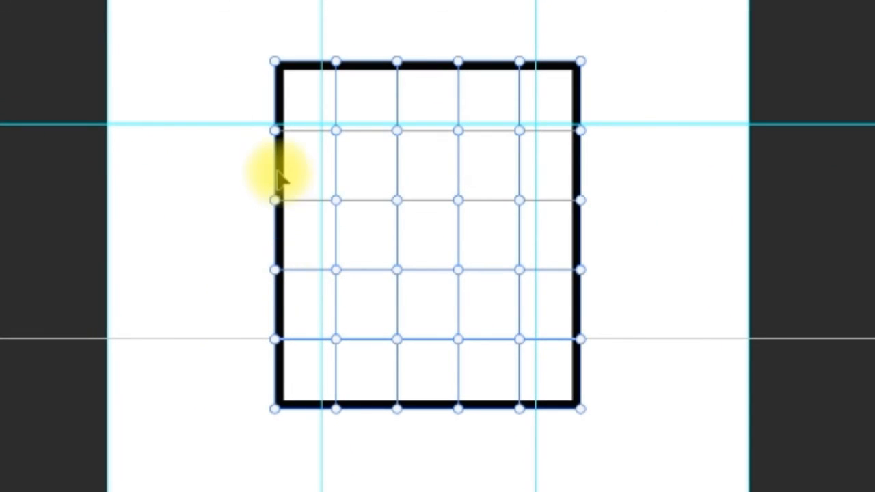
Bend the rectangle's left edge into a wave by pulling the inner handle of each of its four intermediate anchors slightly downward
{"action": "left_click", "coordinate": [275, 130]}
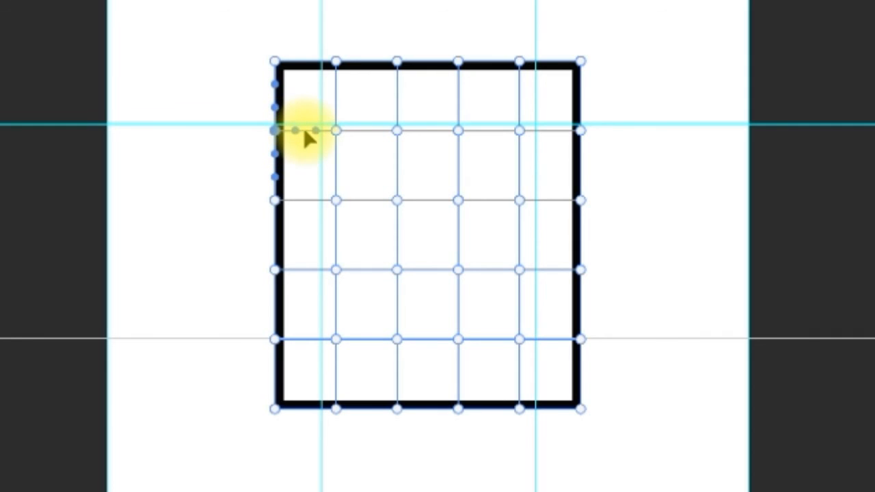
{"action": "left_click_drag", "start_coordinate": [313, 131], "coordinate": [298, 147]}
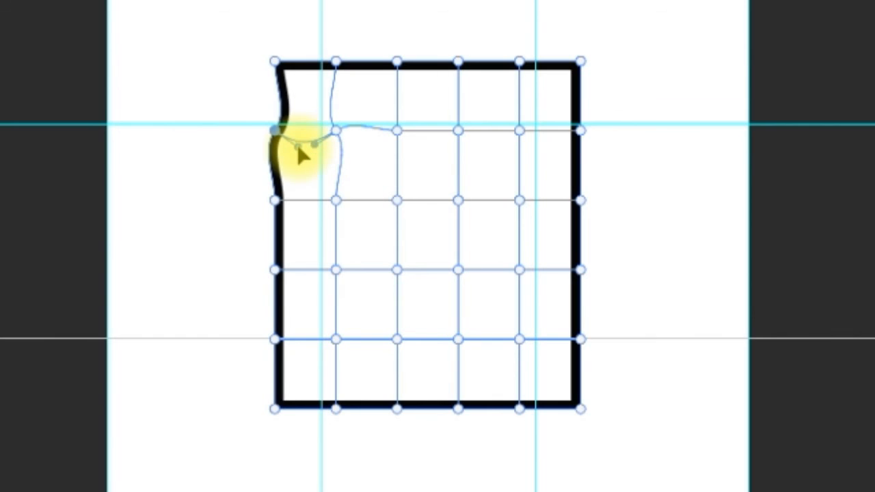
{"action": "left_click", "coordinate": [277, 203]}
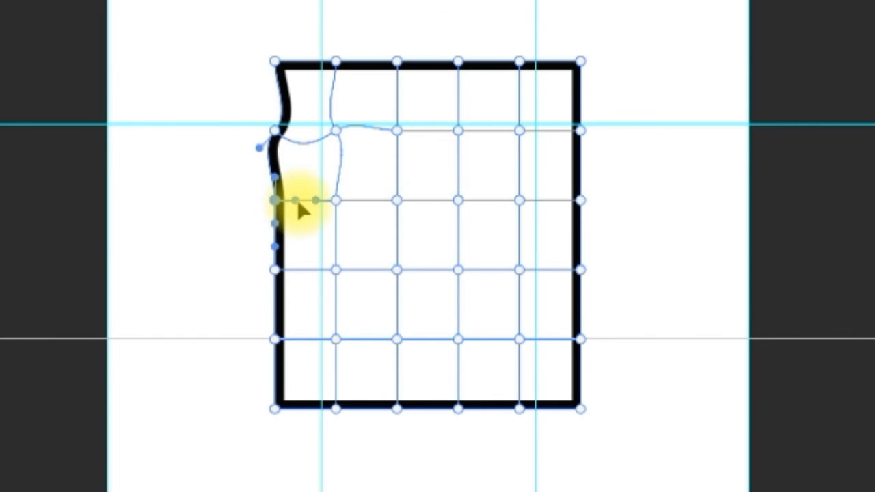
{"action": "left_click_drag", "start_coordinate": [295, 201], "coordinate": [298, 211]}
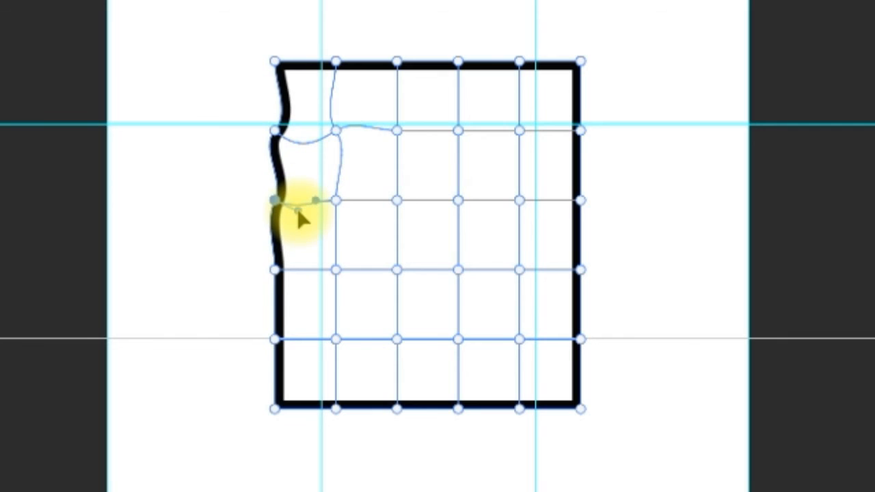
{"action": "left_click", "coordinate": [277, 271]}
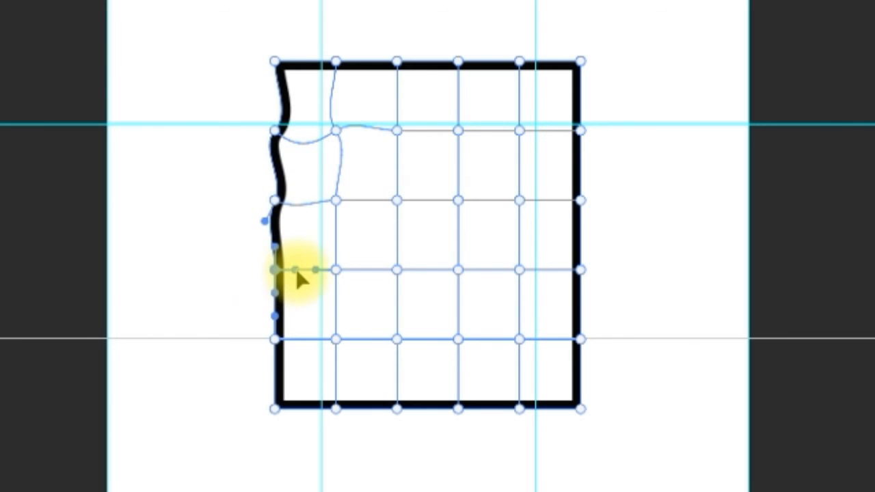
{"action": "left_click_drag", "start_coordinate": [298, 274], "coordinate": [296, 289]}
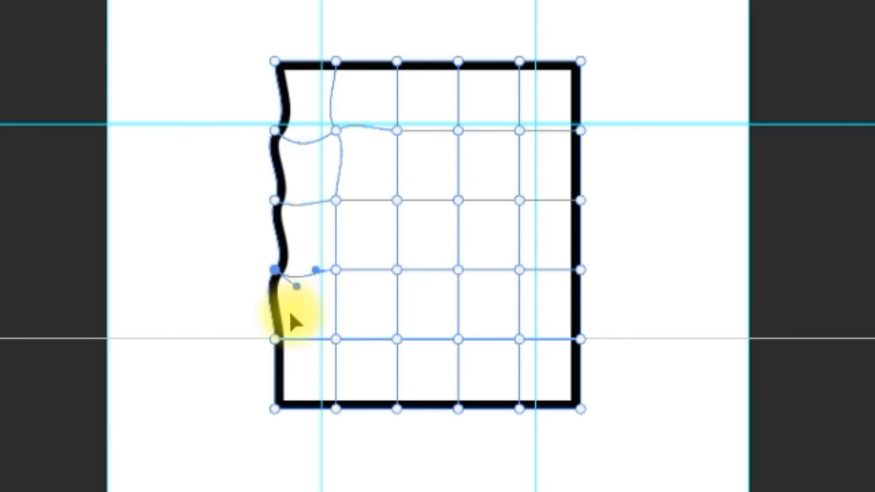
{"action": "left_click", "coordinate": [277, 342]}
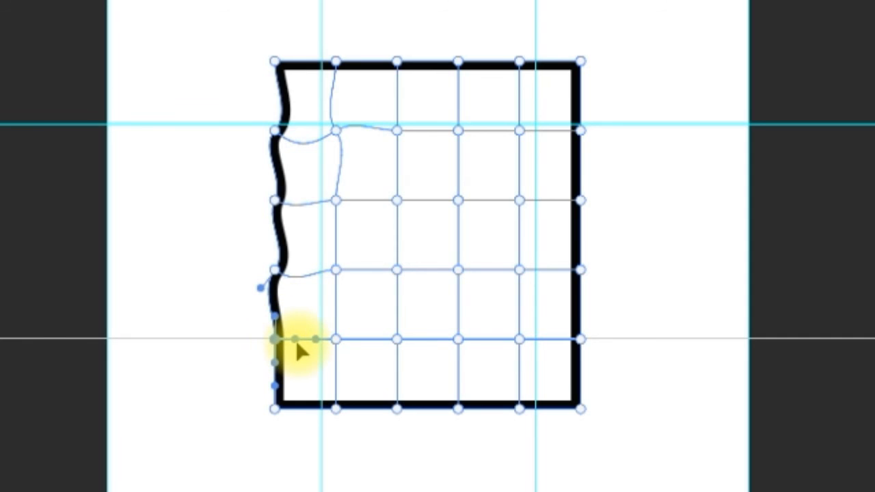
{"action": "left_click_drag", "start_coordinate": [295, 340], "coordinate": [297, 363]}
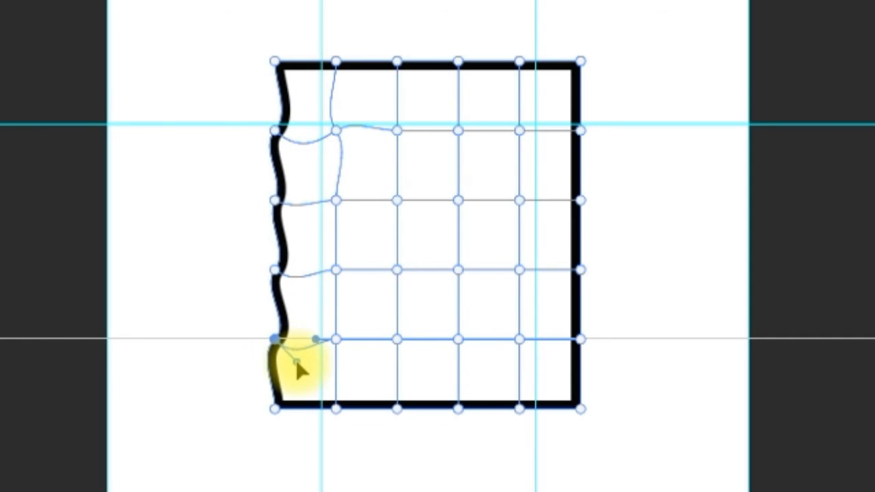